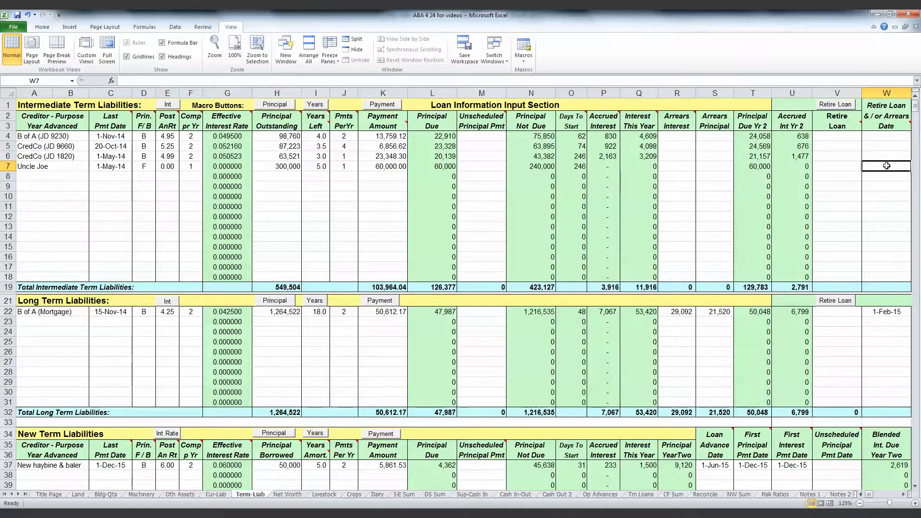
Step: Set the retire date of the intermediate term loan in row 7 to Mar 15, 2015 and calculate its retire amount with the Retire Loan macro
type("Mar")
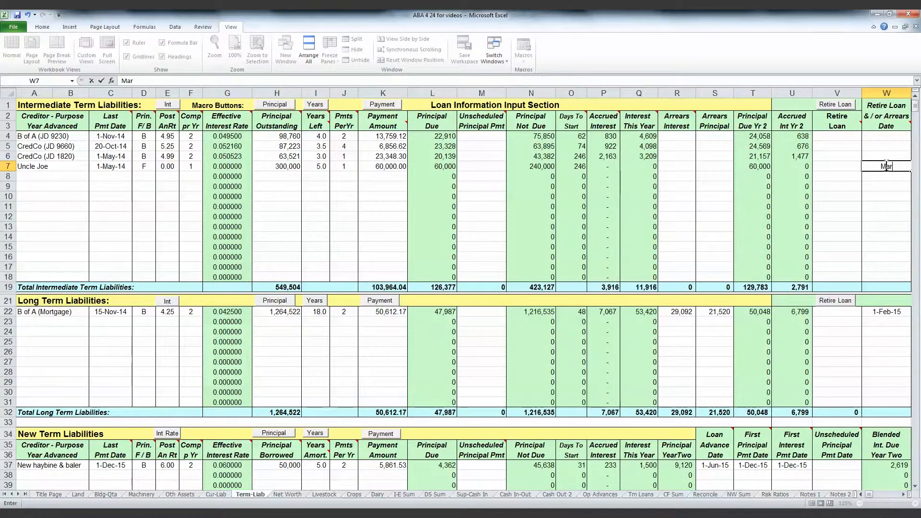
type(" 15, 2015")
left_click(837, 165)
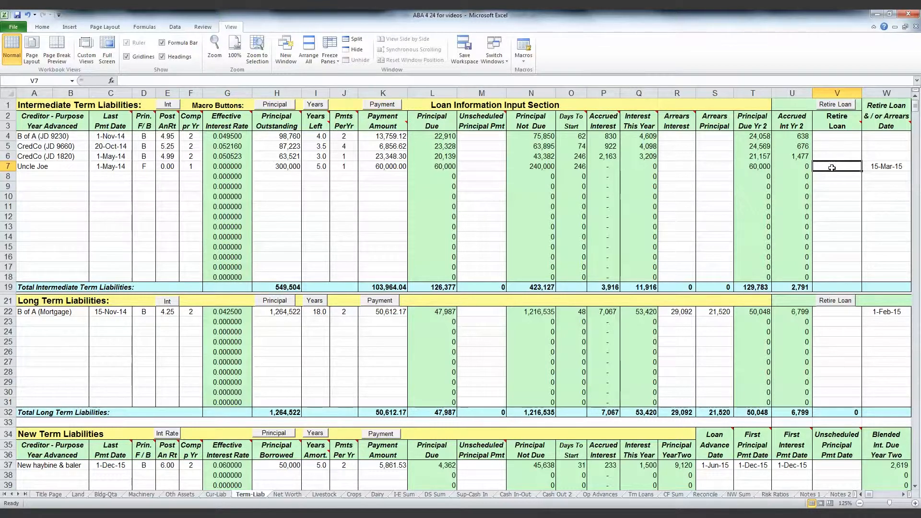
left_click(835, 108)
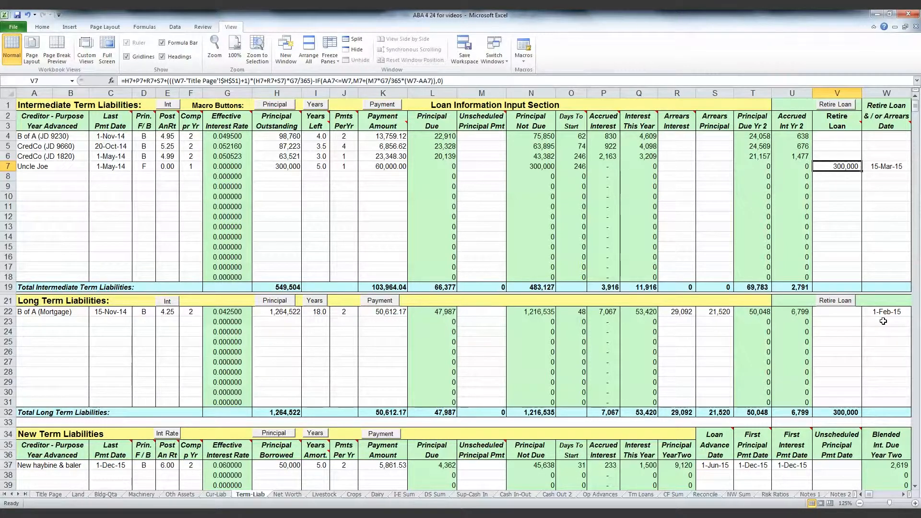
Step: Change the B of A mortgage's retire date to Mar 15, 2015 and calculate its payout with the long-term Retire Loan macro
left_click(883, 316)
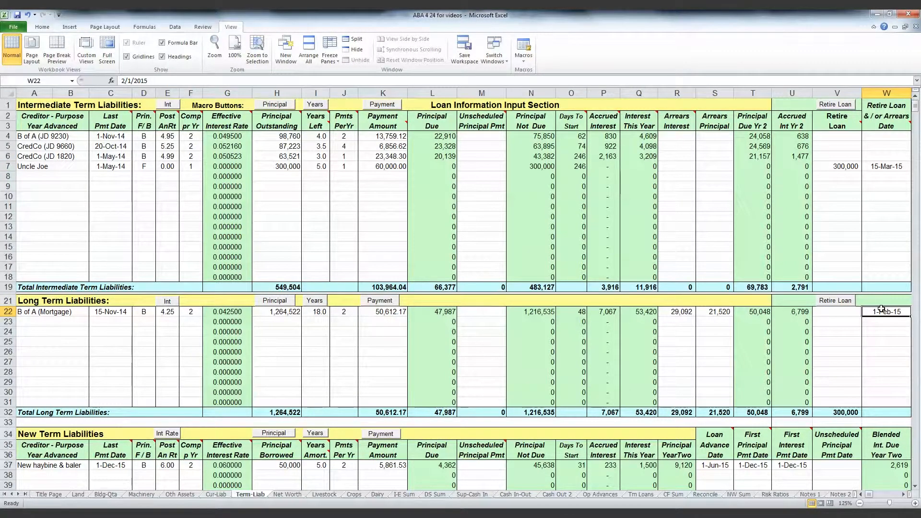
type("Mar 1")
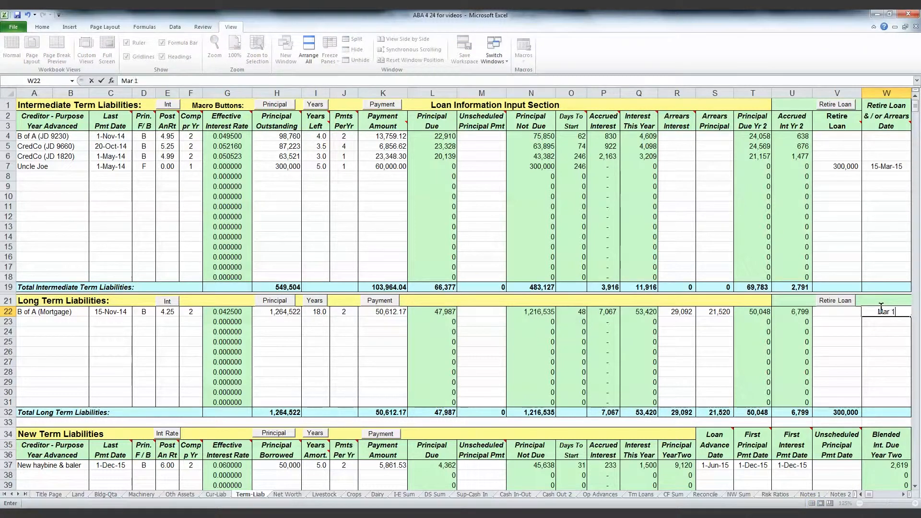
type("5, 2015")
left_click(838, 314)
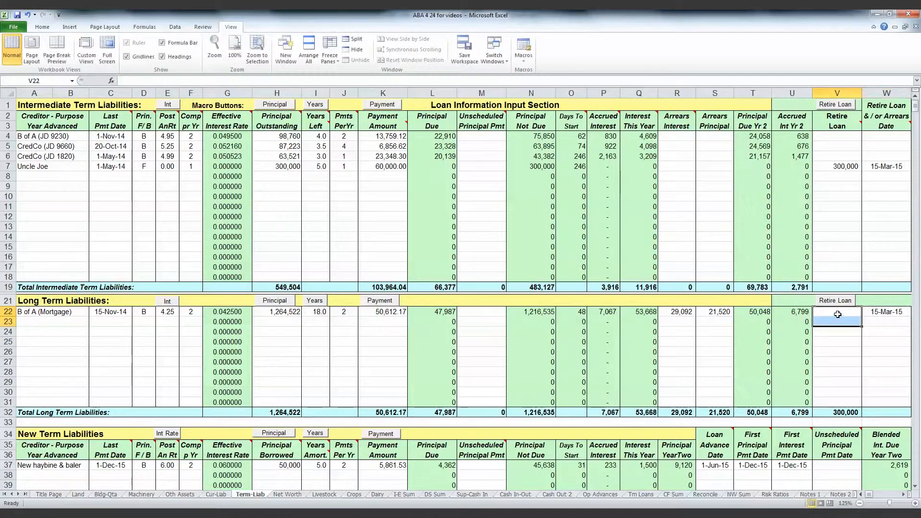
left_click(835, 314)
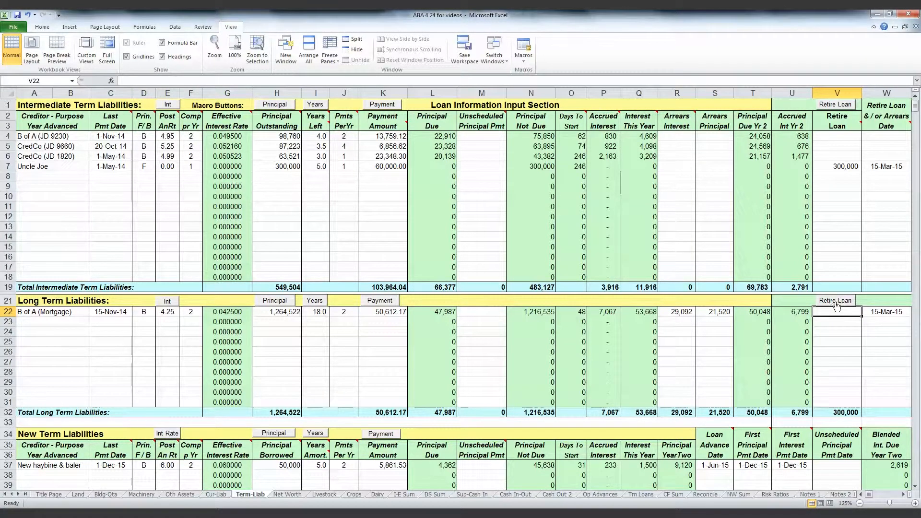
left_click(836, 302)
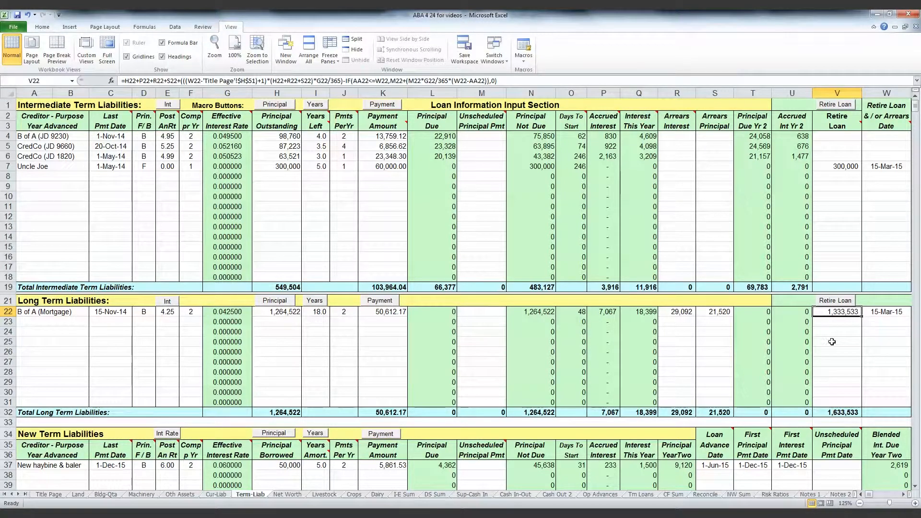
Step: Add "New term loan" in row 39 of New Term Liabilities with a last payment date of Dec 15, 2015
scroll(835, 316, "down", 1)
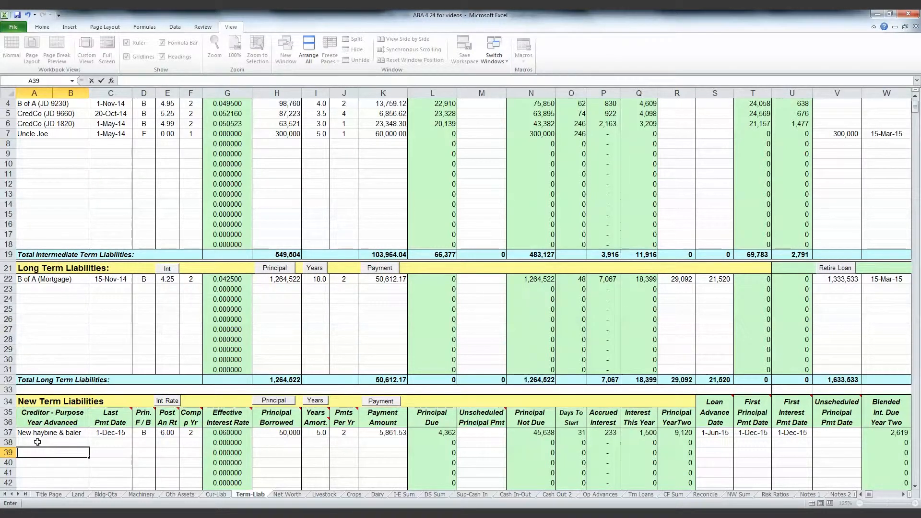
type("New term loan")
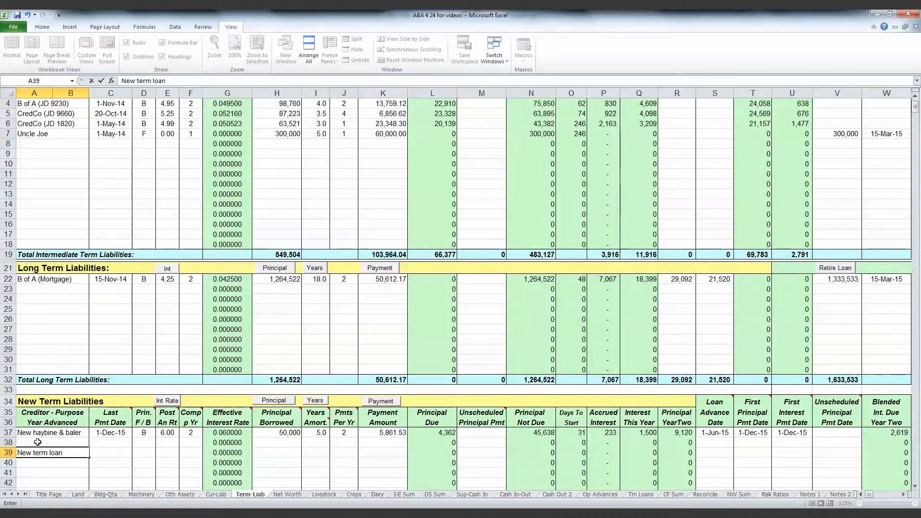
mouse_move(129, 411)
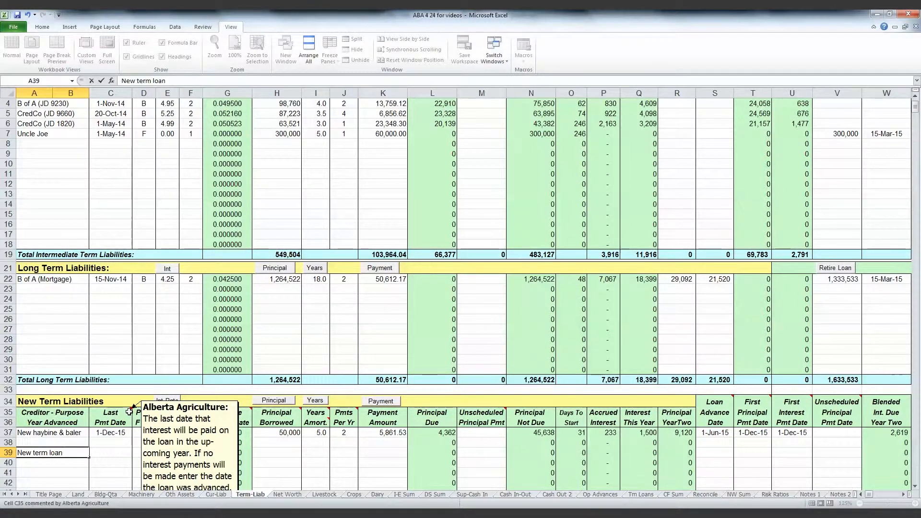
left_click(105, 454)
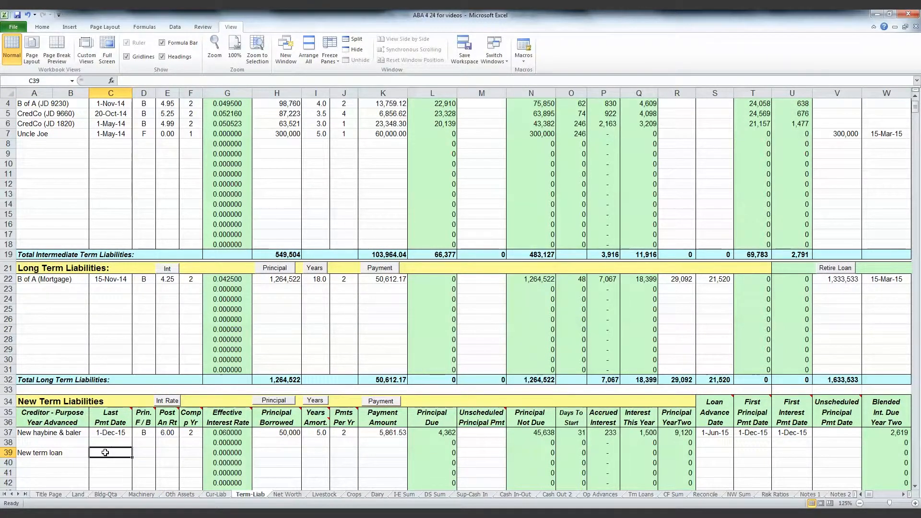
type("Dec")
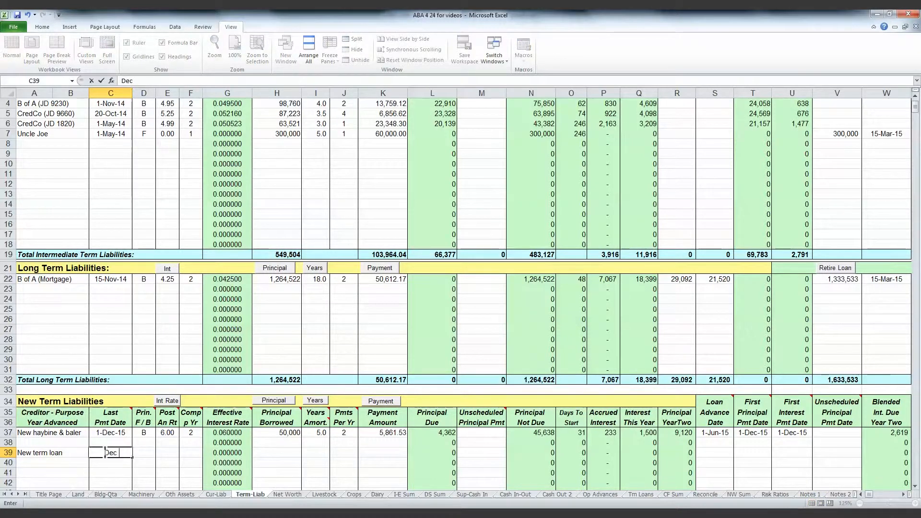
type(" 15, 2015")
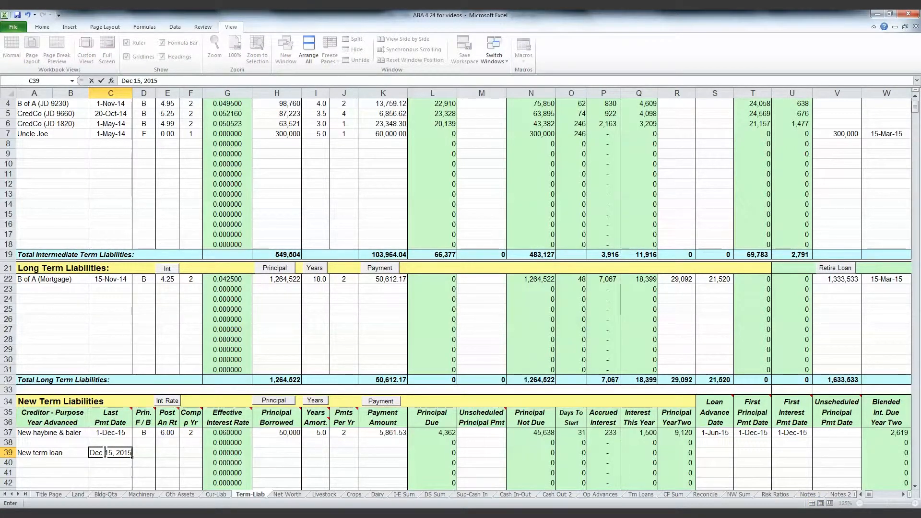
key("Tab")
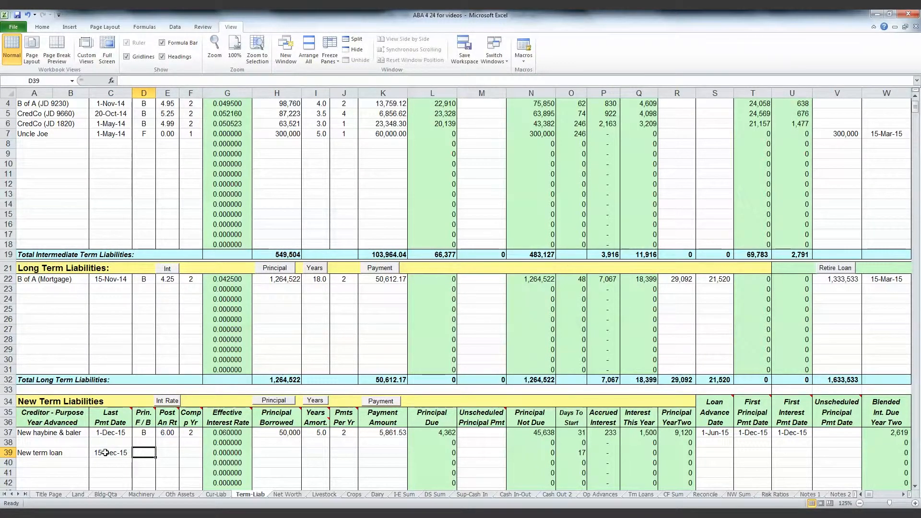
Step: Set the new term loan to blended payments (B) with a 4.25 posted annual rate compounded 2 times per year
type("B")
key("Tab")
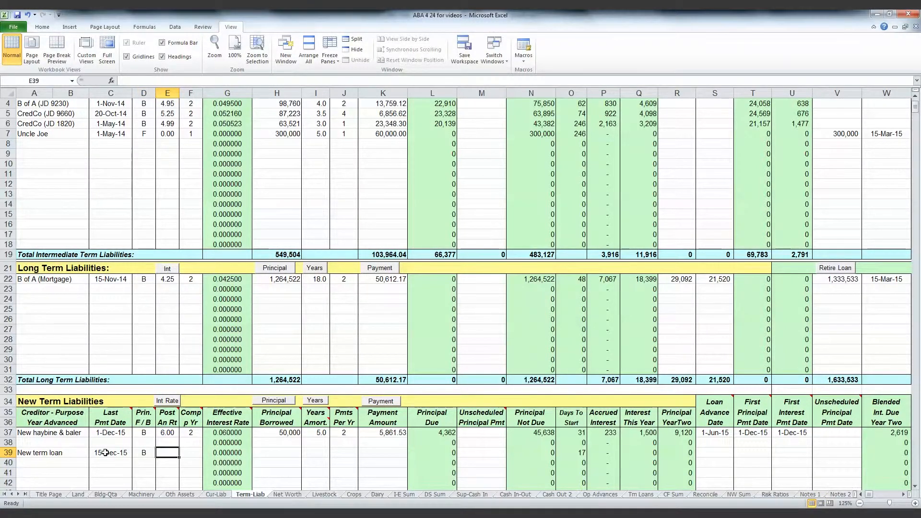
type("4.")
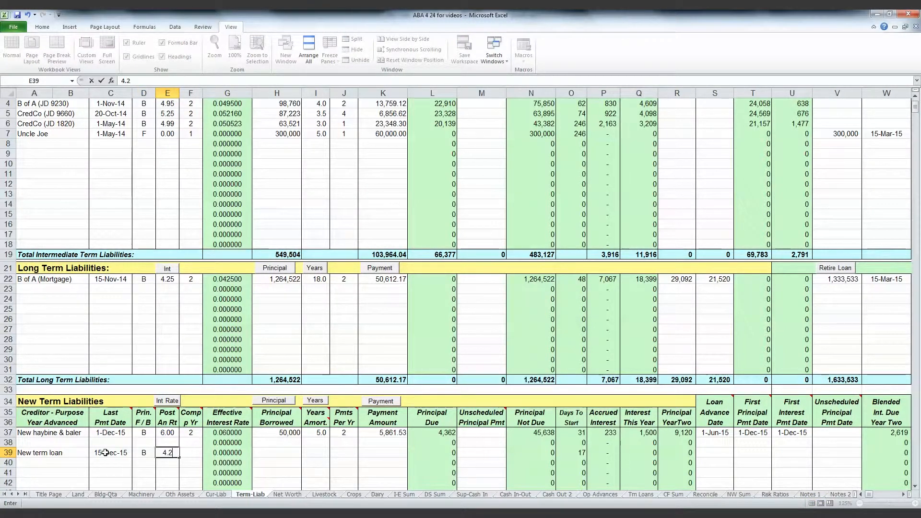
type("25")
key("Tab")
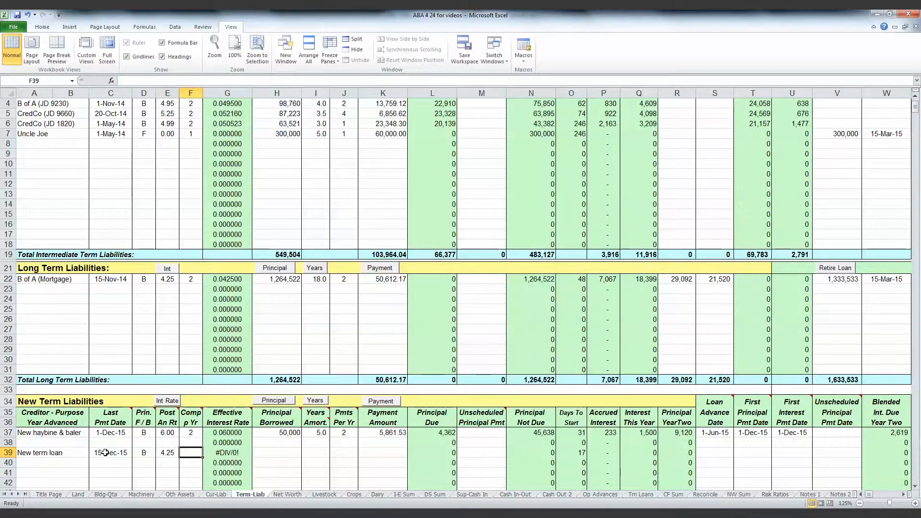
type("2")
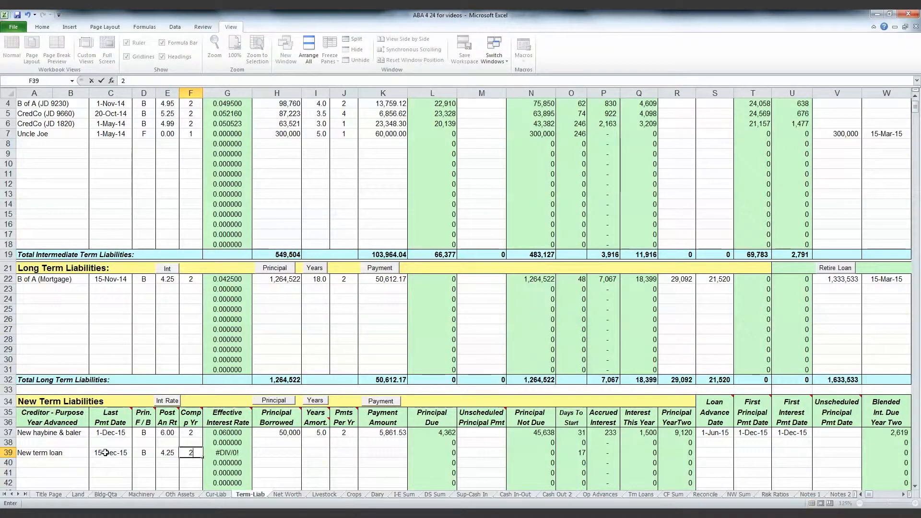
key("Tab")
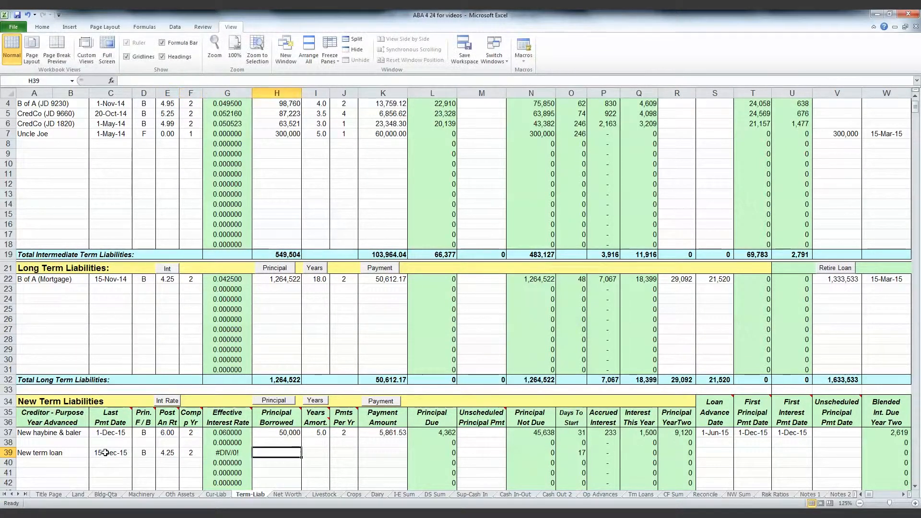
Step: Enter 1400000 as the new term loan's principal borrowed and 20 as its years of amortization
type("14")
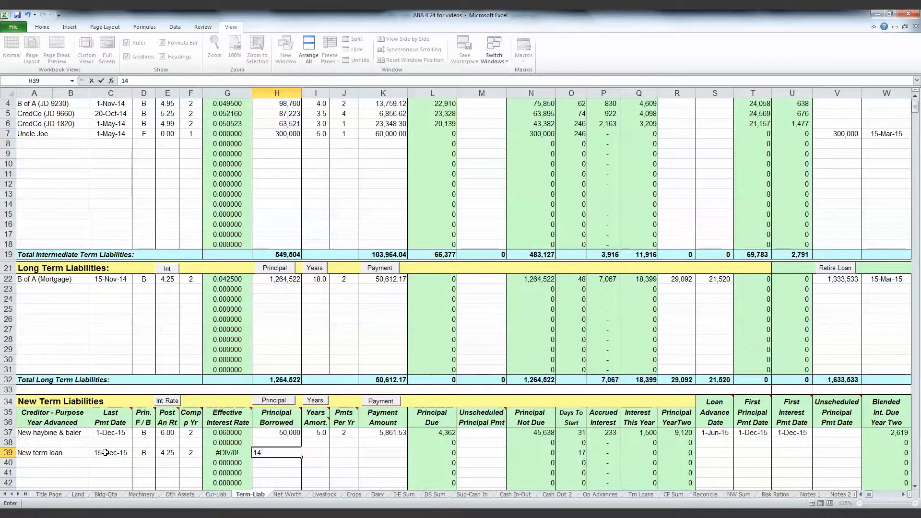
type("00000")
key("Tab")
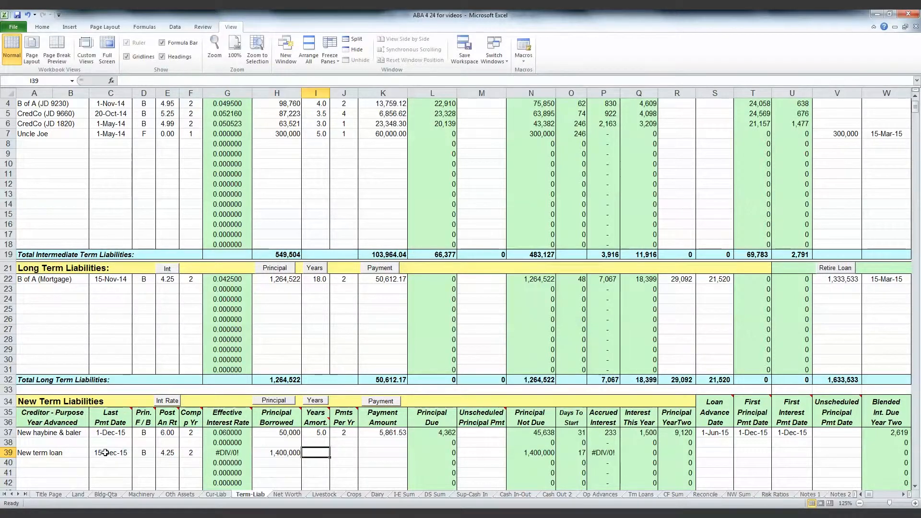
type("20")
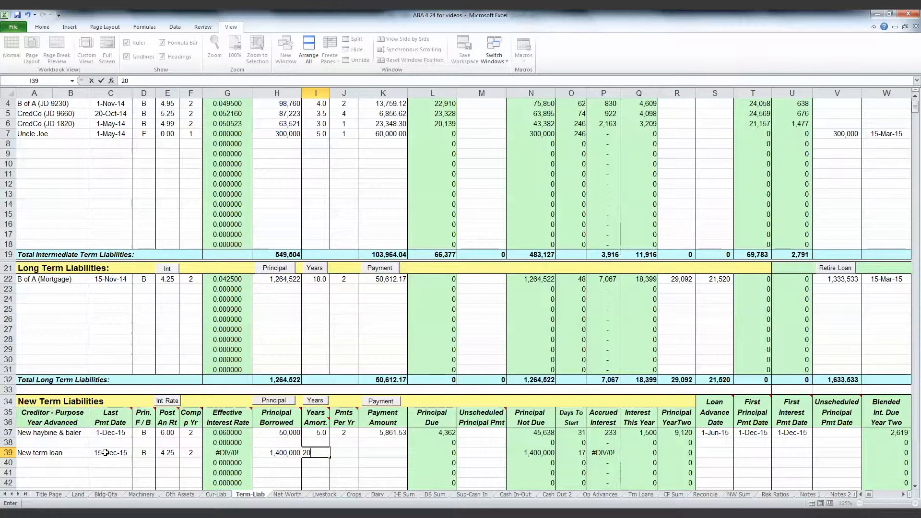
key("Tab")
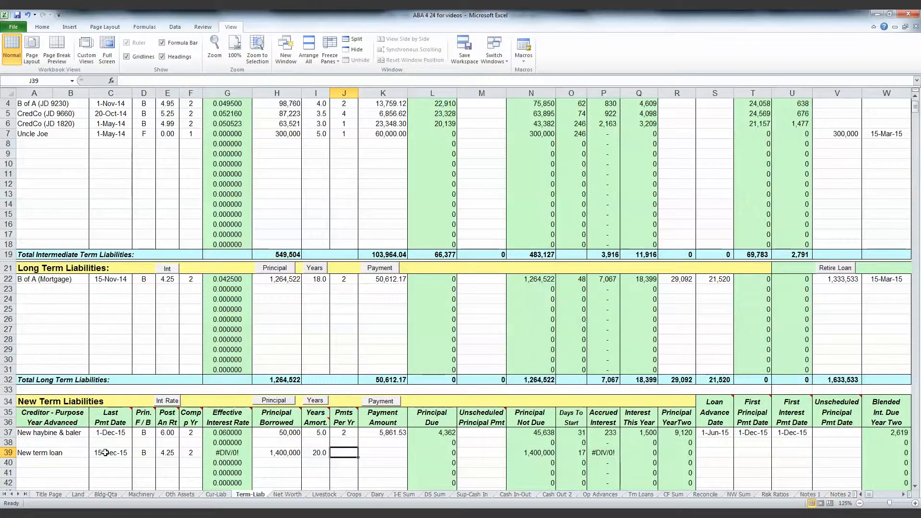
Step: Set the new term loan to 1 payment per year and calculate its payment amount with the Payment macro
type("1")
key("Tab")
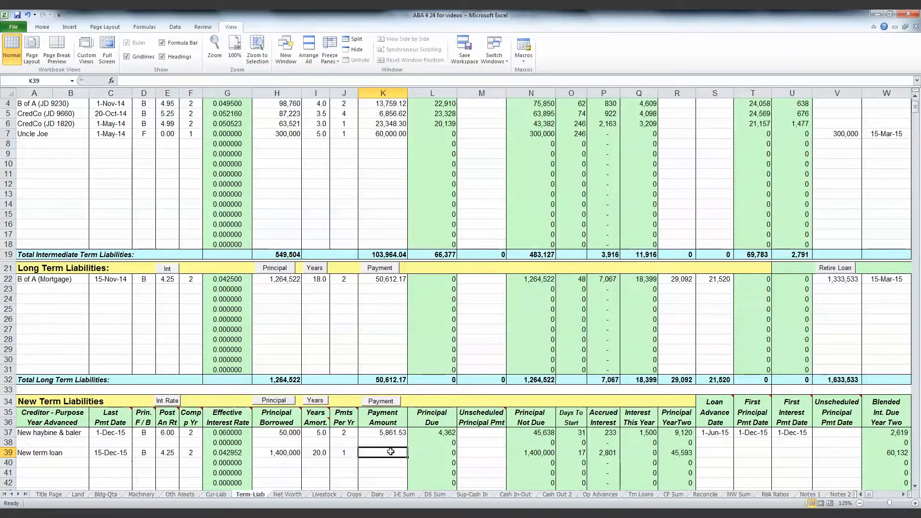
left_click(389, 404)
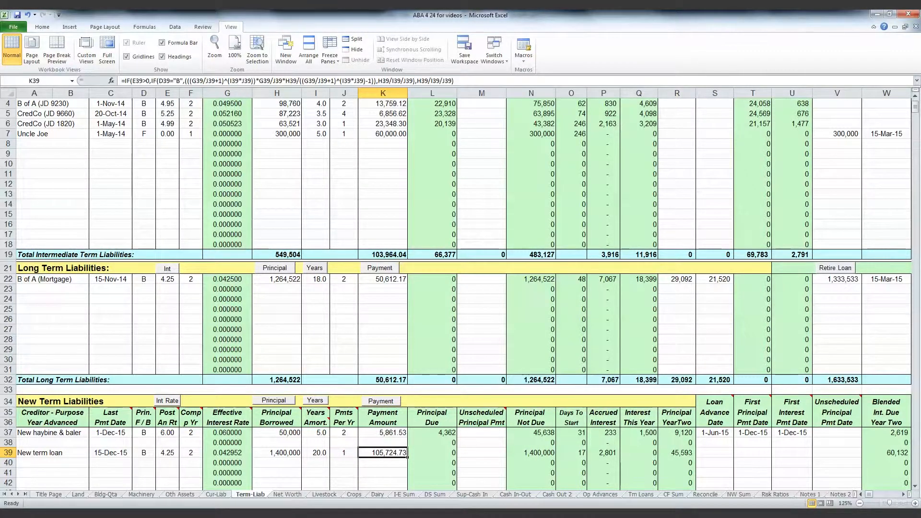
Step: Enter Mar 15, 2015 as the new term loan's loan advance date
left_click(722, 453)
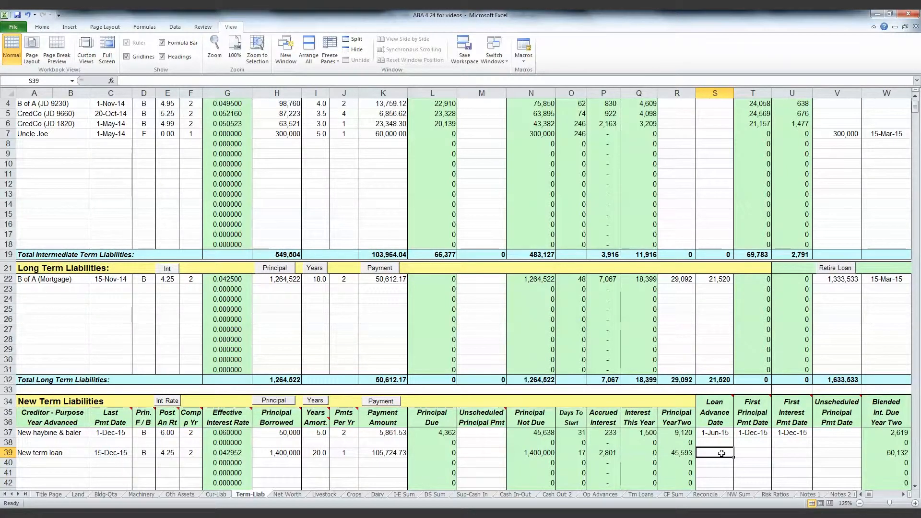
type("Mar")
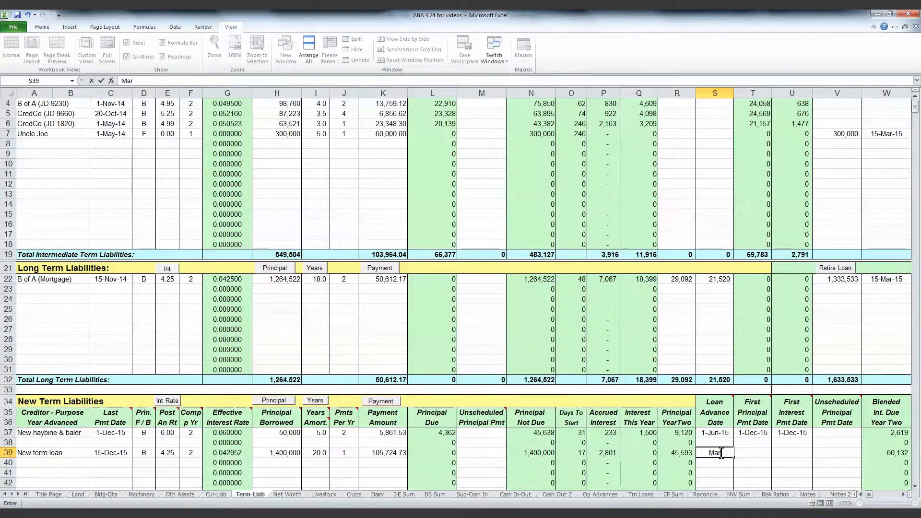
type(" 15,")
type("2015")
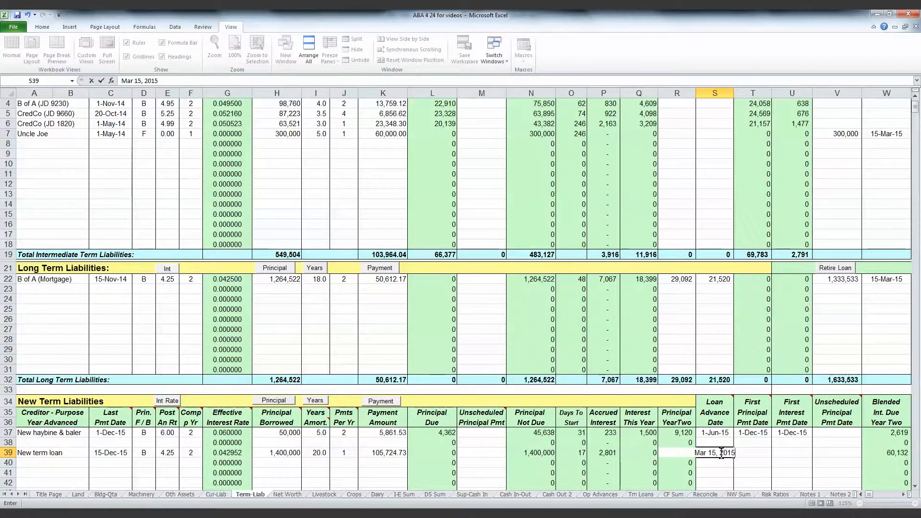
key("Tab")
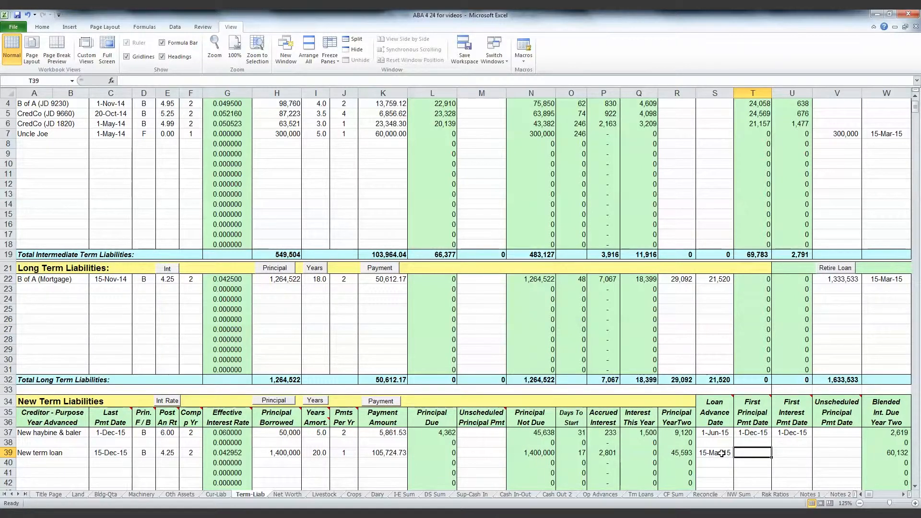
Step: Enter Dec 15, 2015 as both the first principal and first interest payment dates of the new term loan
type("Dec")
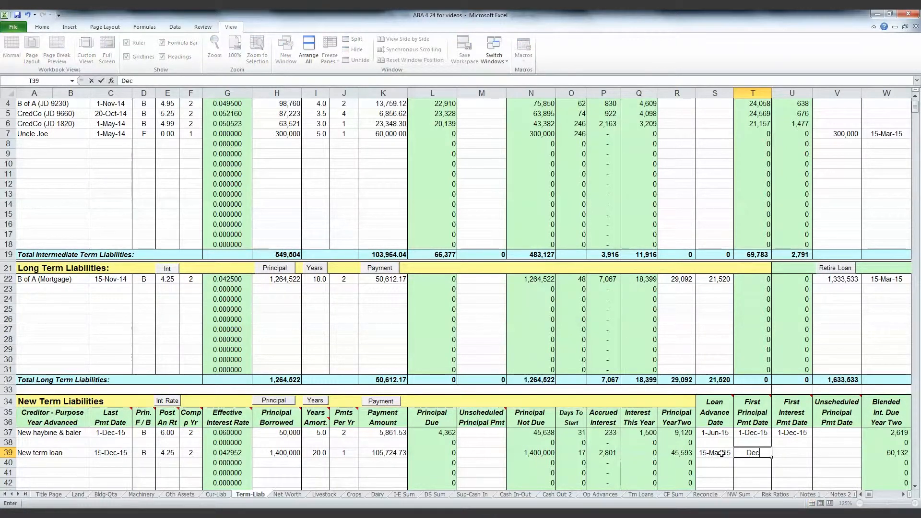
type(" 15, 2015")
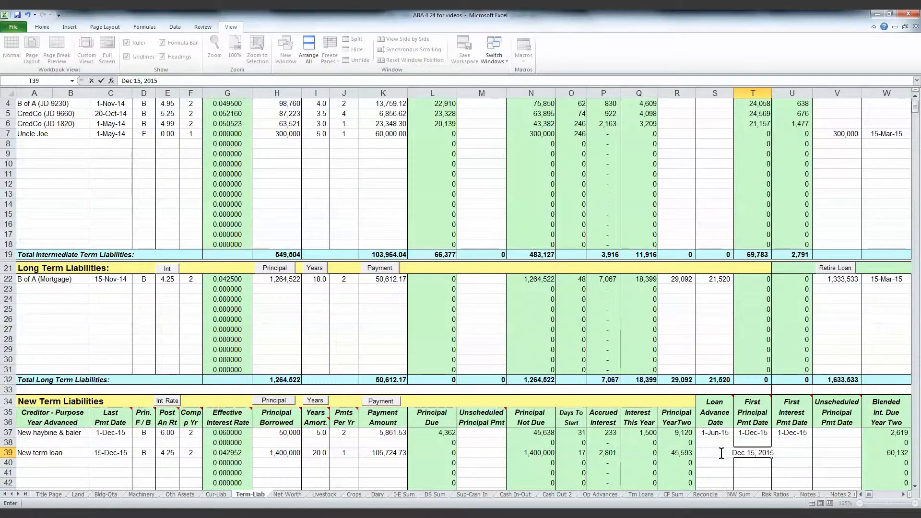
key("Tab")
type("Dec")
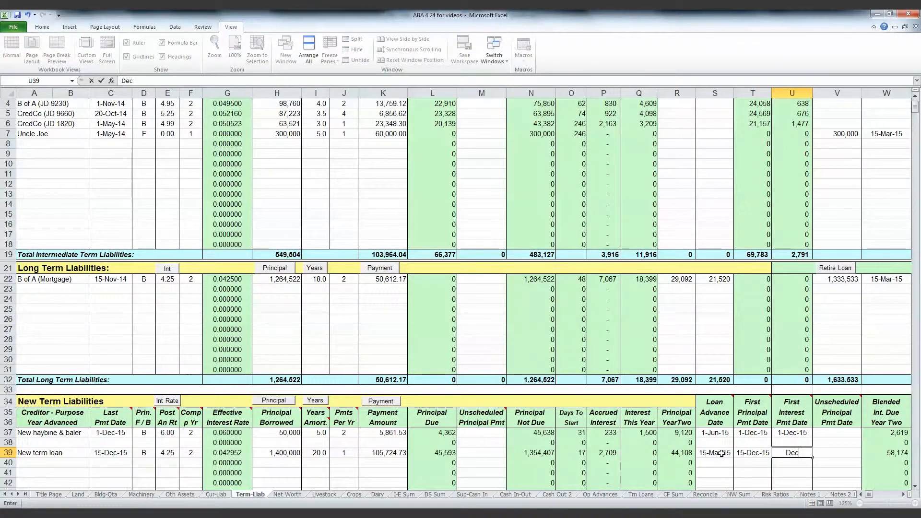
type(" 15, 2015")
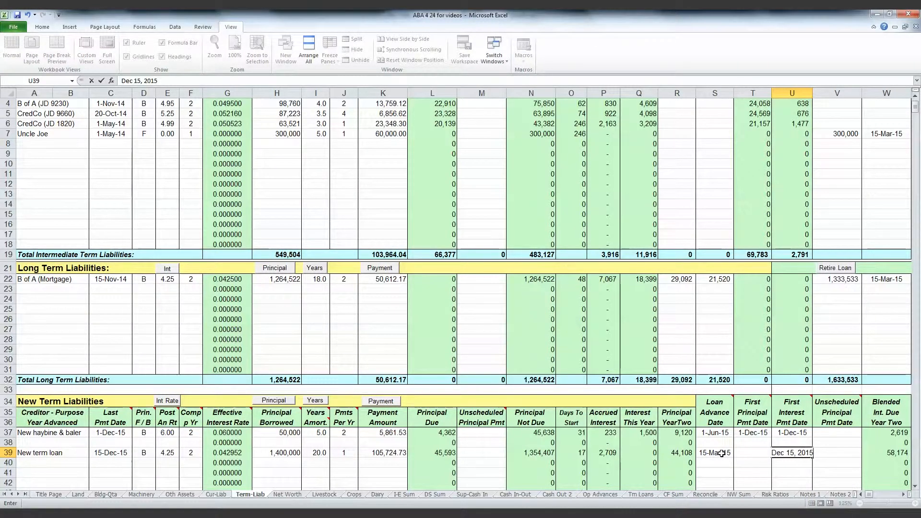
left_click(722, 454)
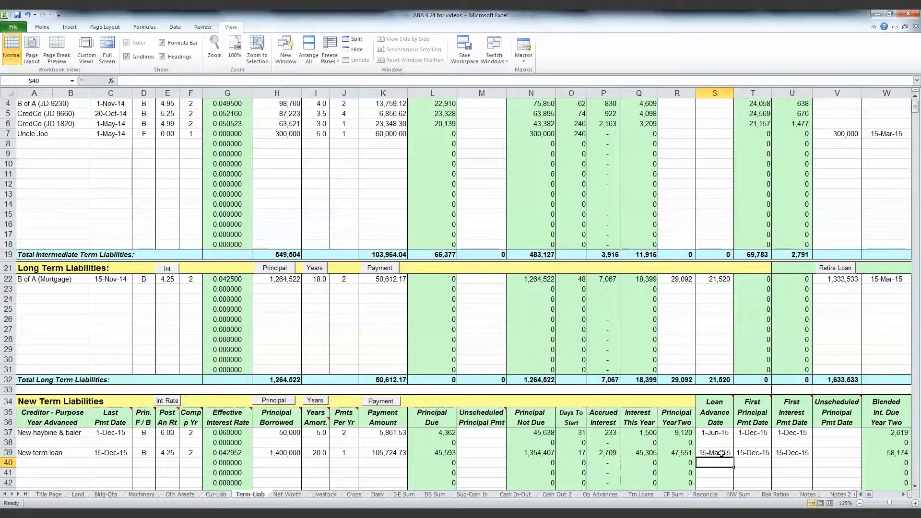
Step: Examine the new term loan's remaining columns, including unscheduled principal payment date, year-two blended interest and fixed principal
left_click(842, 454)
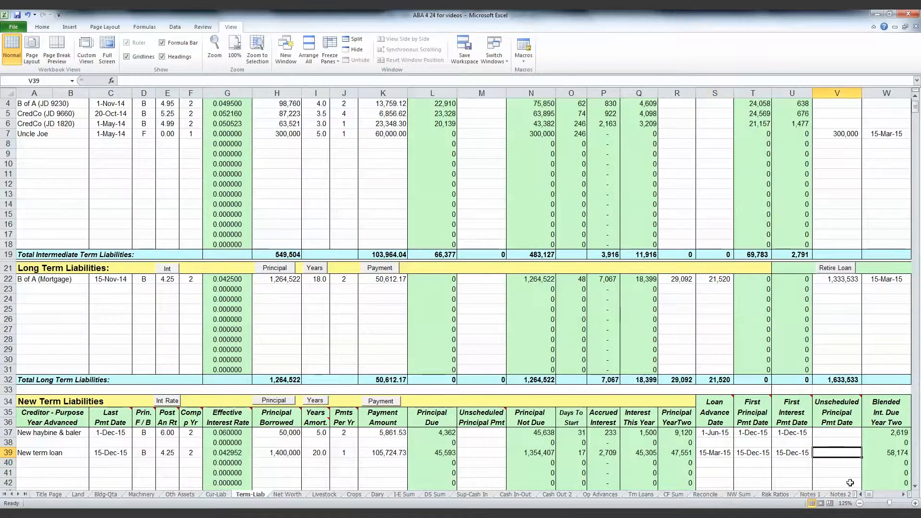
left_click(903, 495)
left_click(903, 495)
left_click(903, 495)
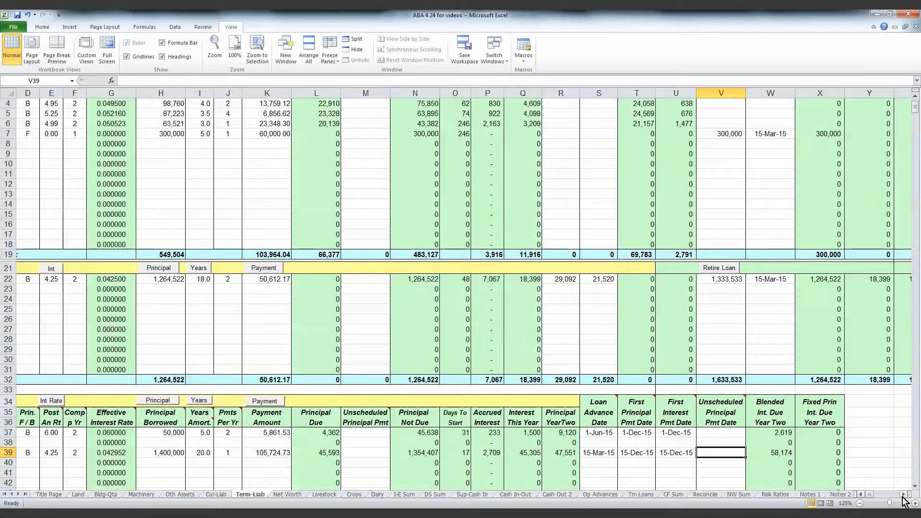
left_click(861, 496)
left_click(861, 496)
left_click(861, 496)
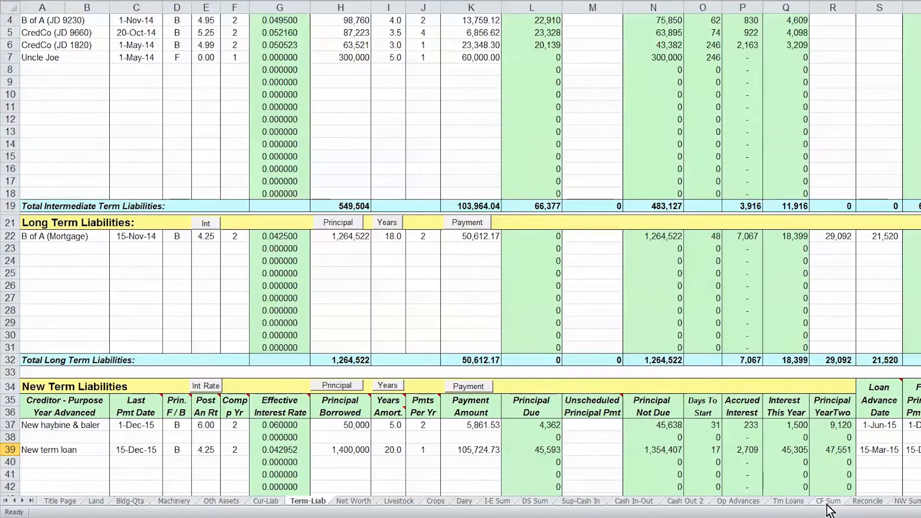
Step: Enter 180000 as the March amount for Other Long Term Assets in the CF Sum sheet
left_click(827, 504)
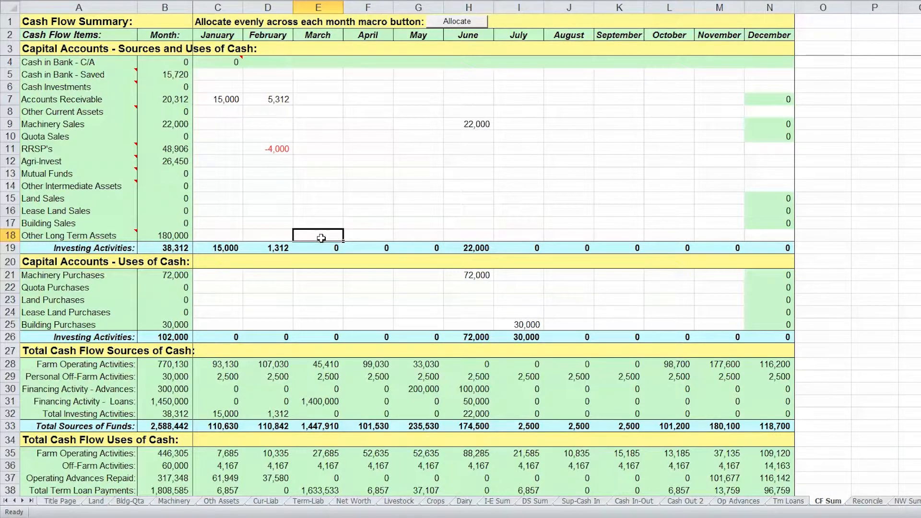
type("18")
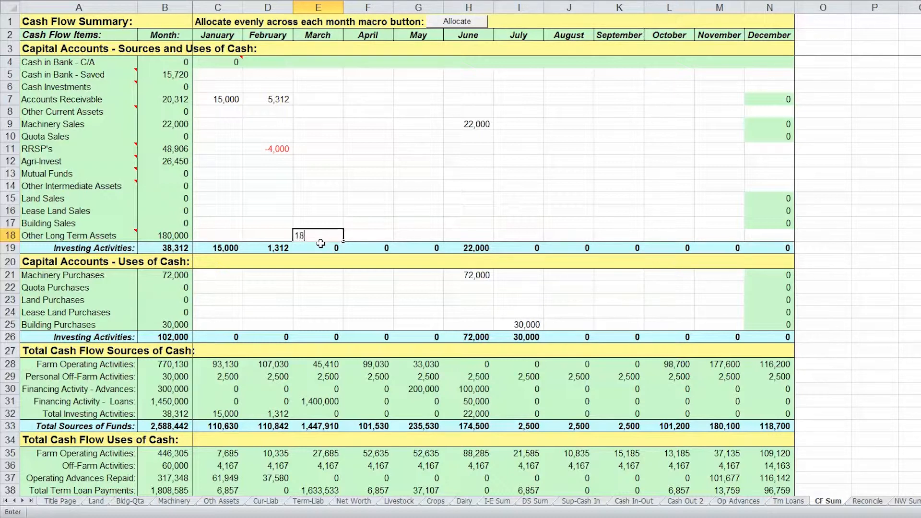
type("0000")
key("Return")
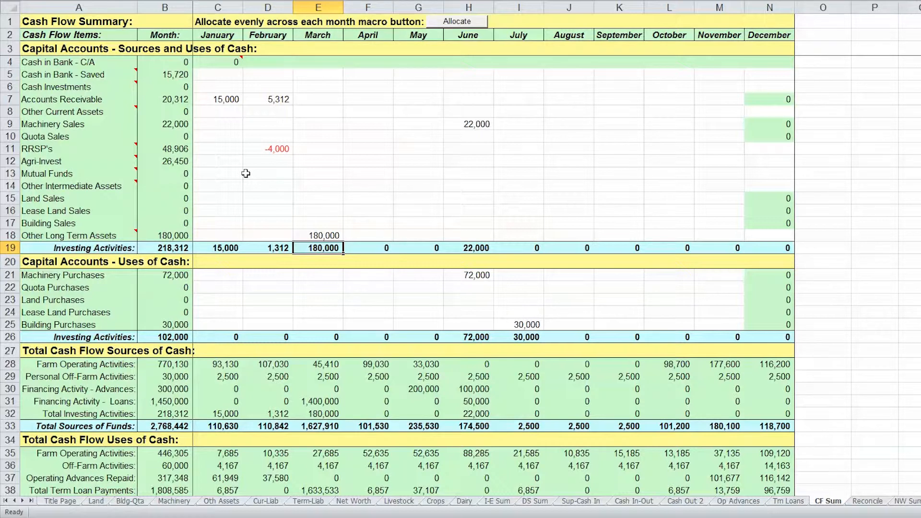
Step: Review the monthly new loan advances and term loan payments in the Tm Loans sheet
key("ctrl+Page_Up")
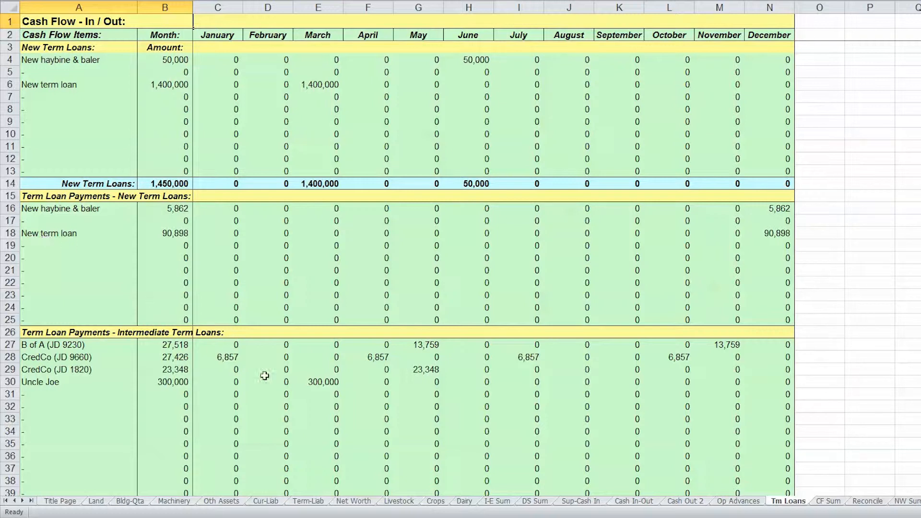
left_click(783, 502)
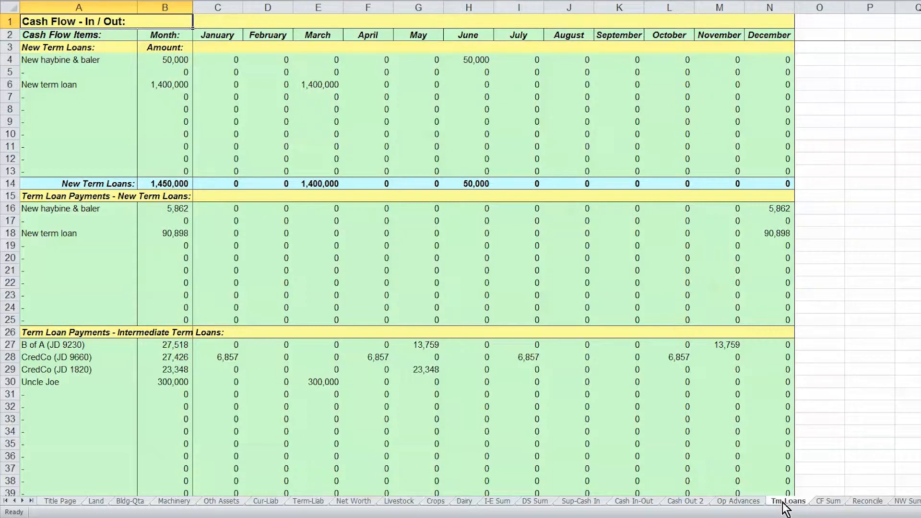
Step: Review the debt service payments and budget surplus in the DS Sum sheet and the farm's ratios in the Risk Ratios sheet
left_click(533, 502)
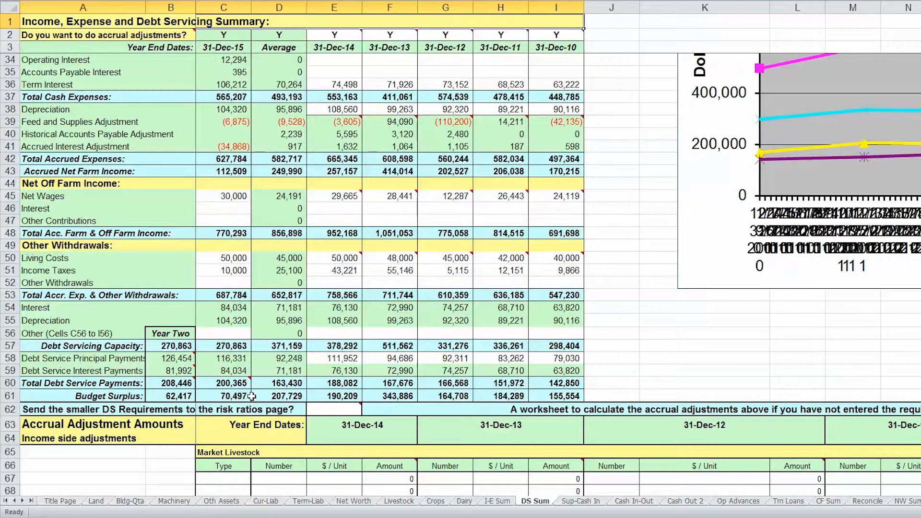
mouse_move(218, 384)
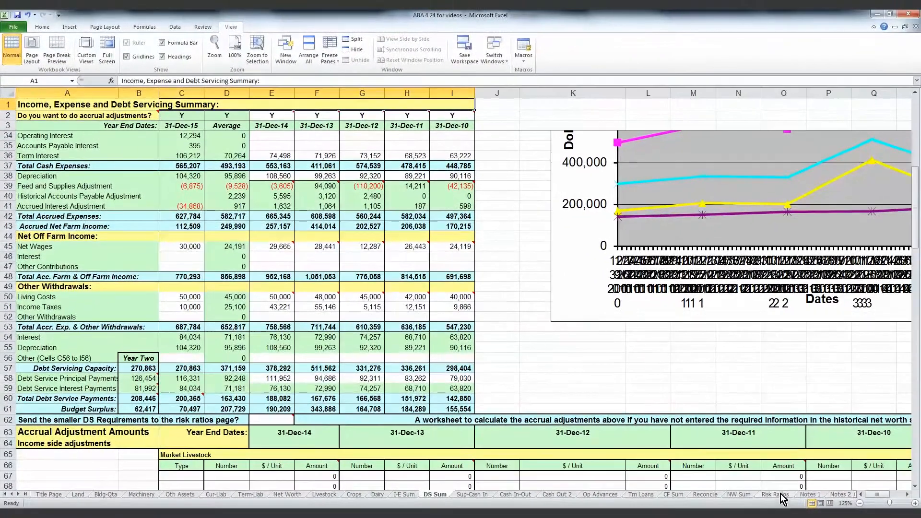
left_click(803, 495)
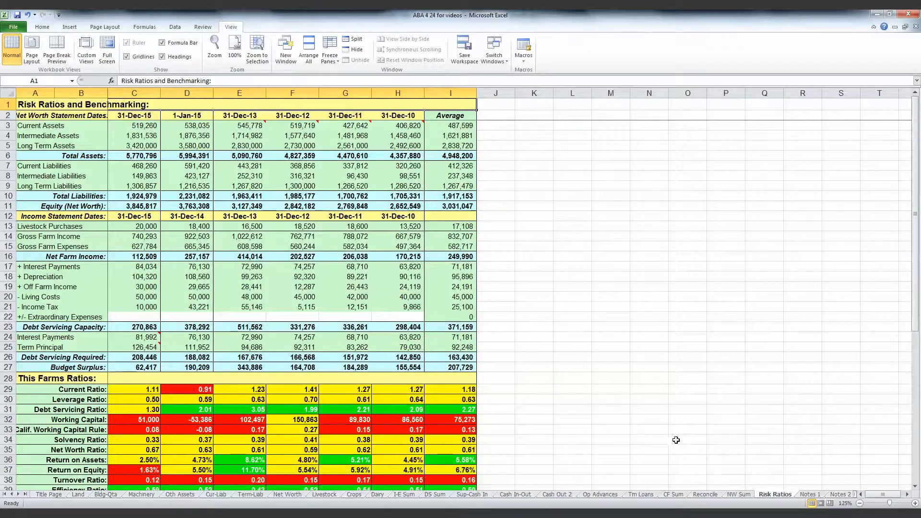
left_click(673, 494)
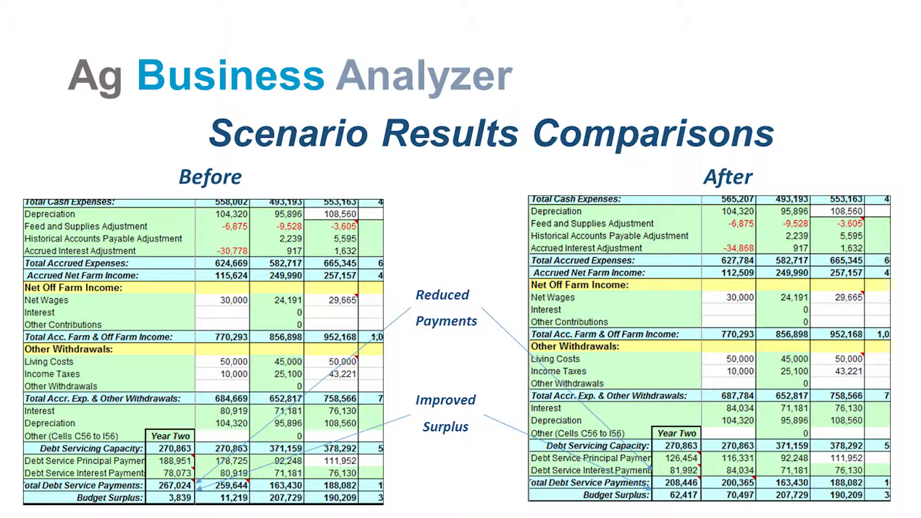
key("Right")
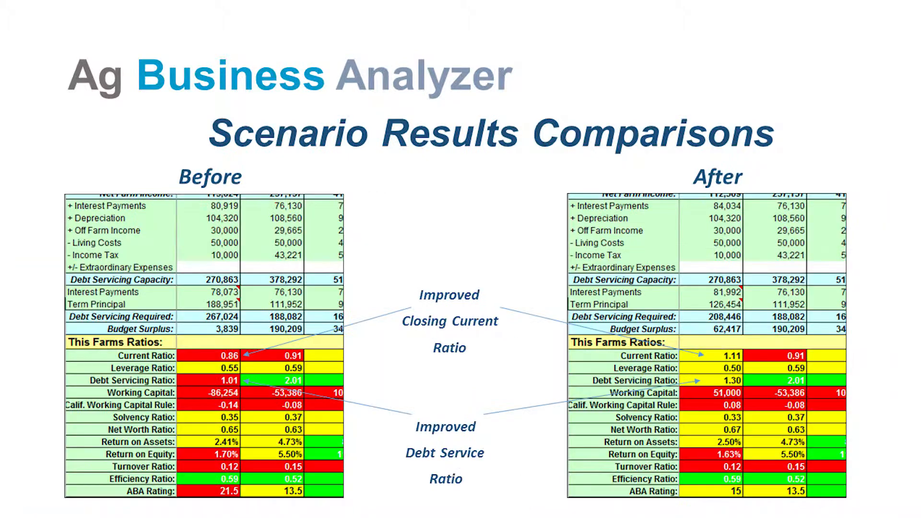